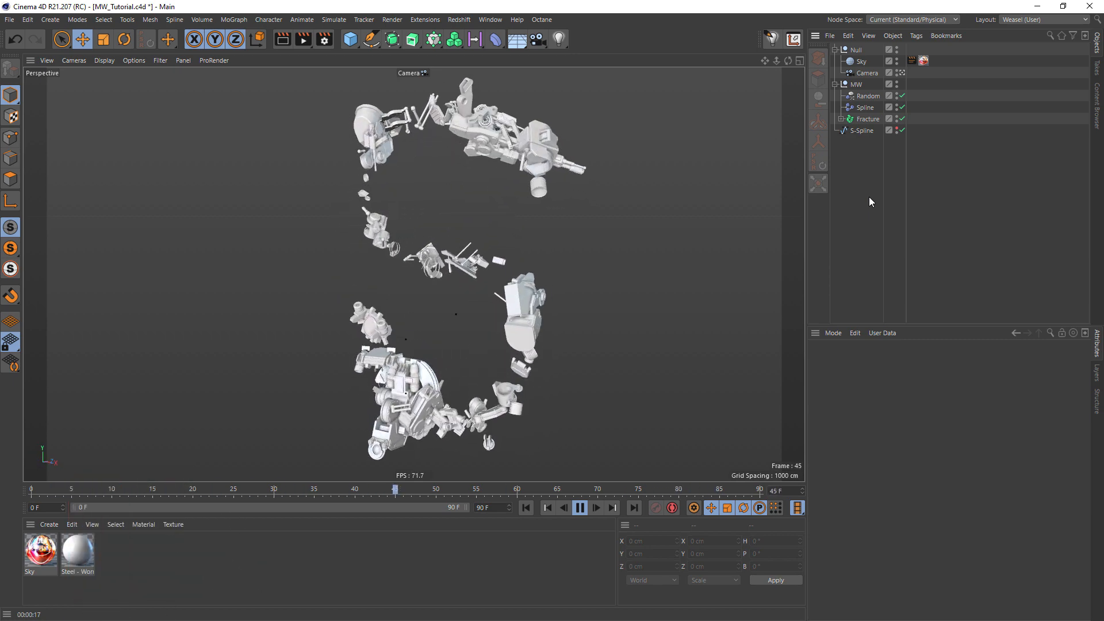
Stop the playback, expand the Fracture object's hierarchy and disable Fracture so the parts return to the assembled robot.
click(579, 508)
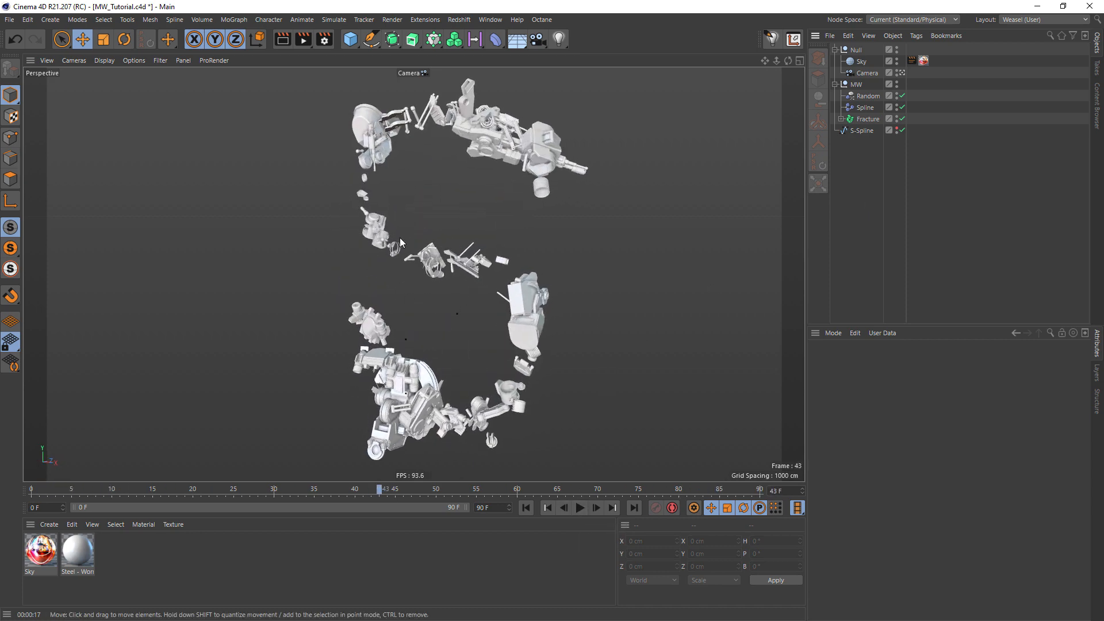
click(460, 251)
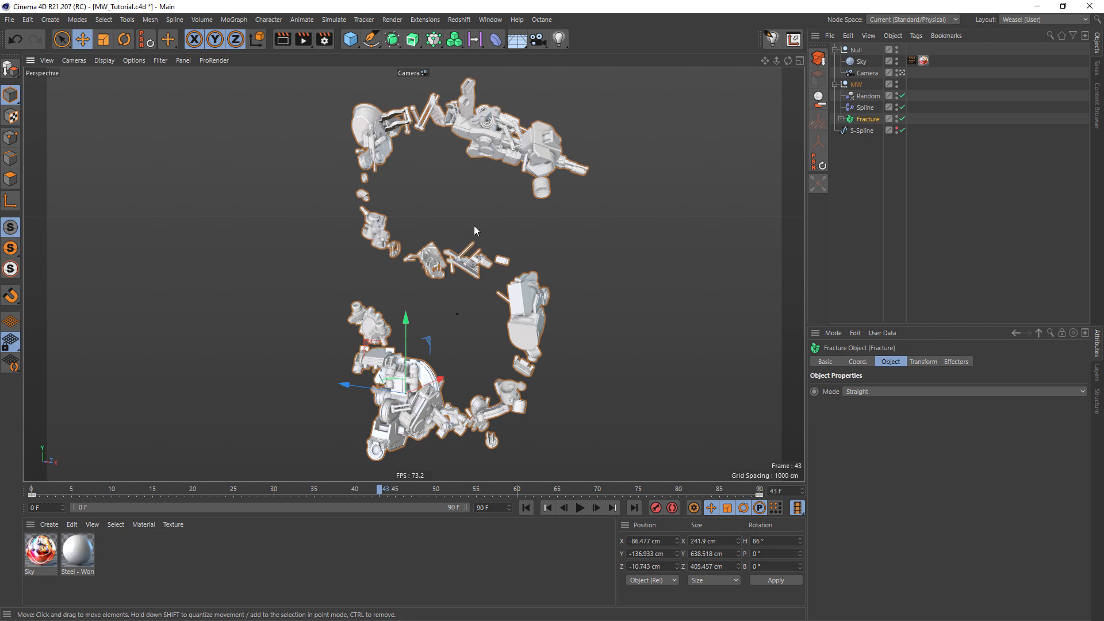
click(842, 119)
click(915, 119)
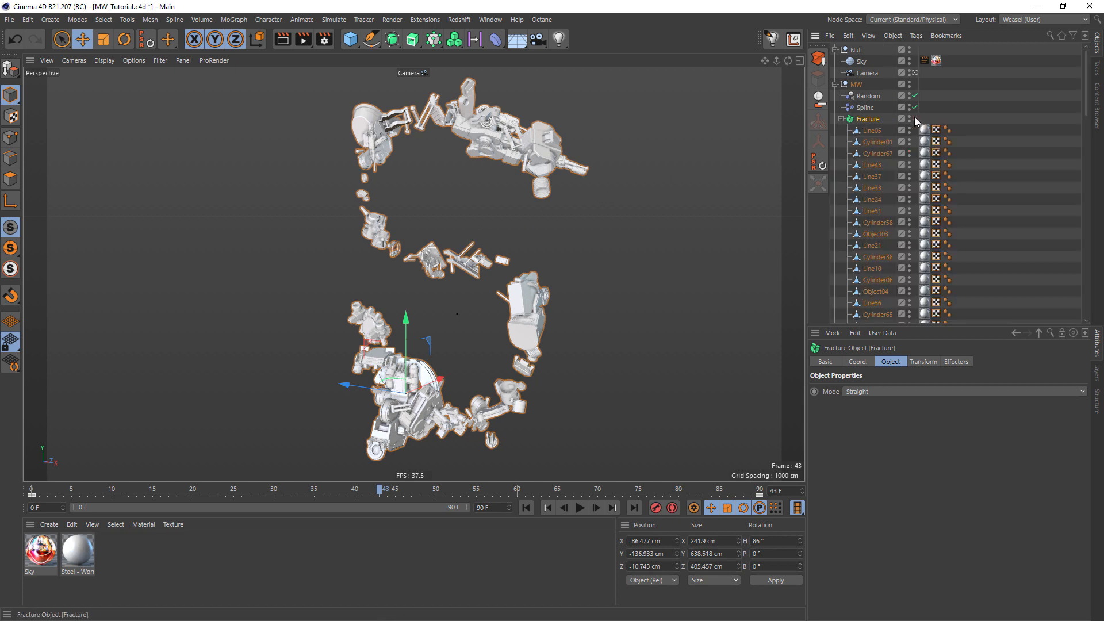
click(724, 160)
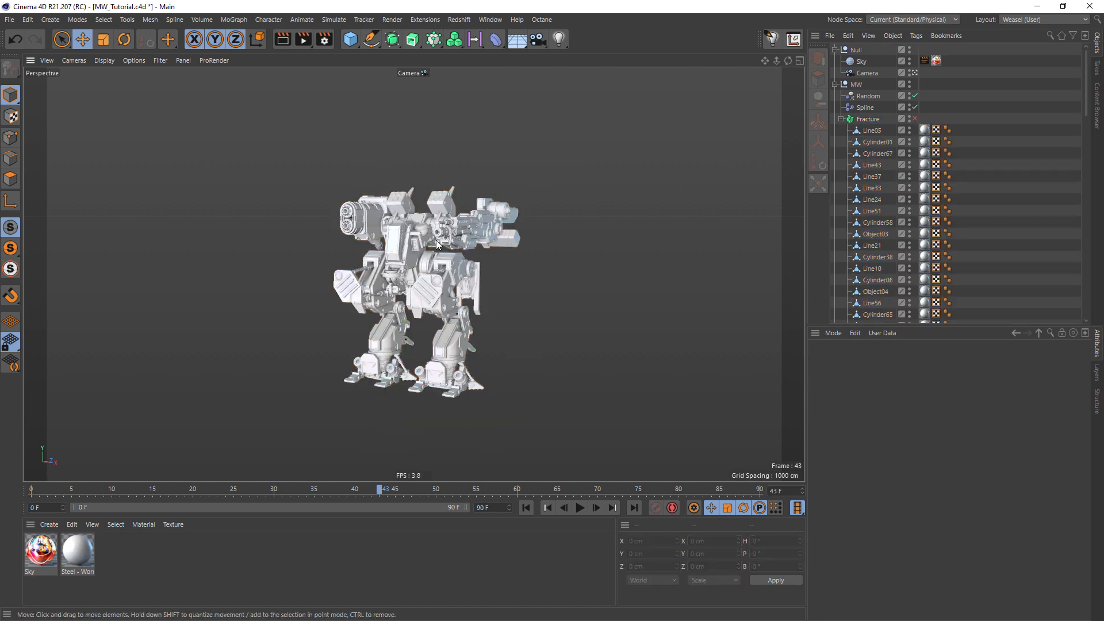
Select individual robot parts, ending with the hip part Line38, and frame it up close in the viewport.
click(391, 220)
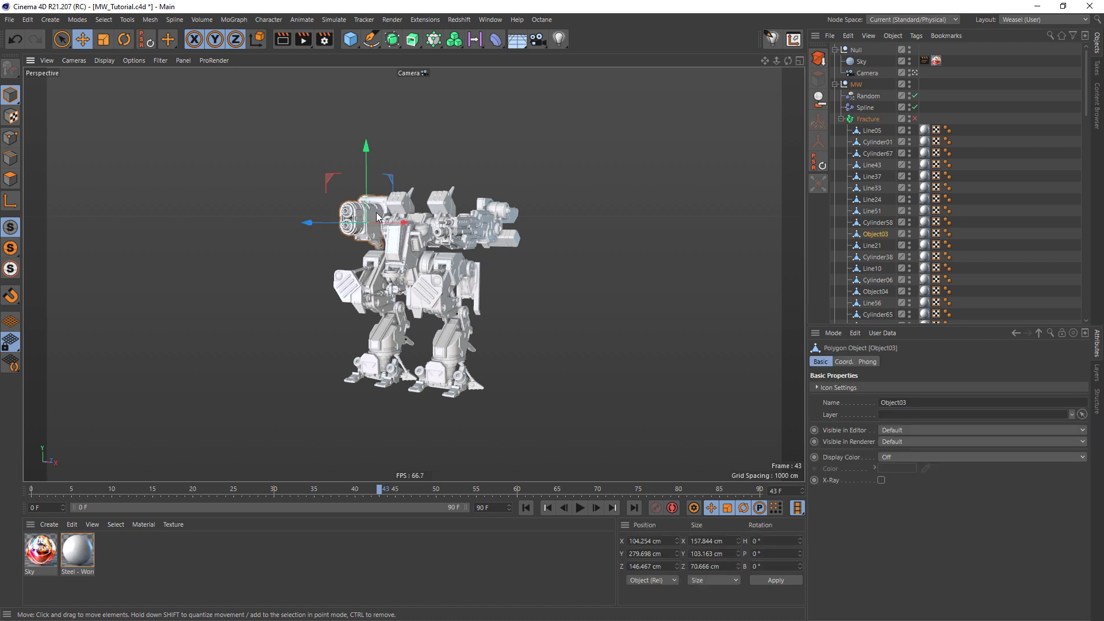
click(435, 244)
click(450, 264)
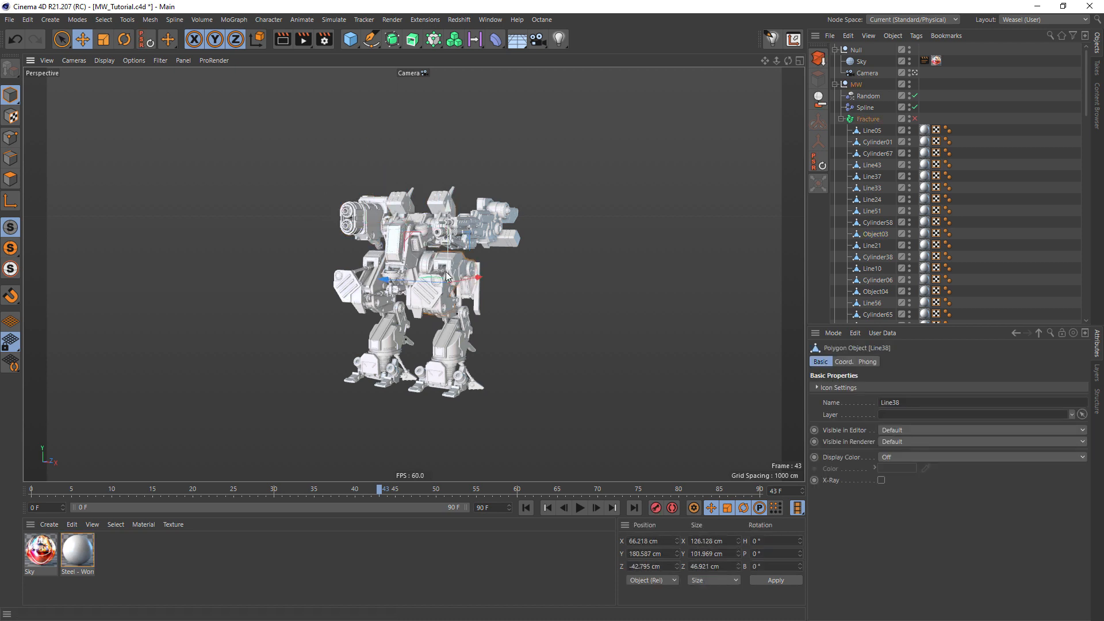
key(o)
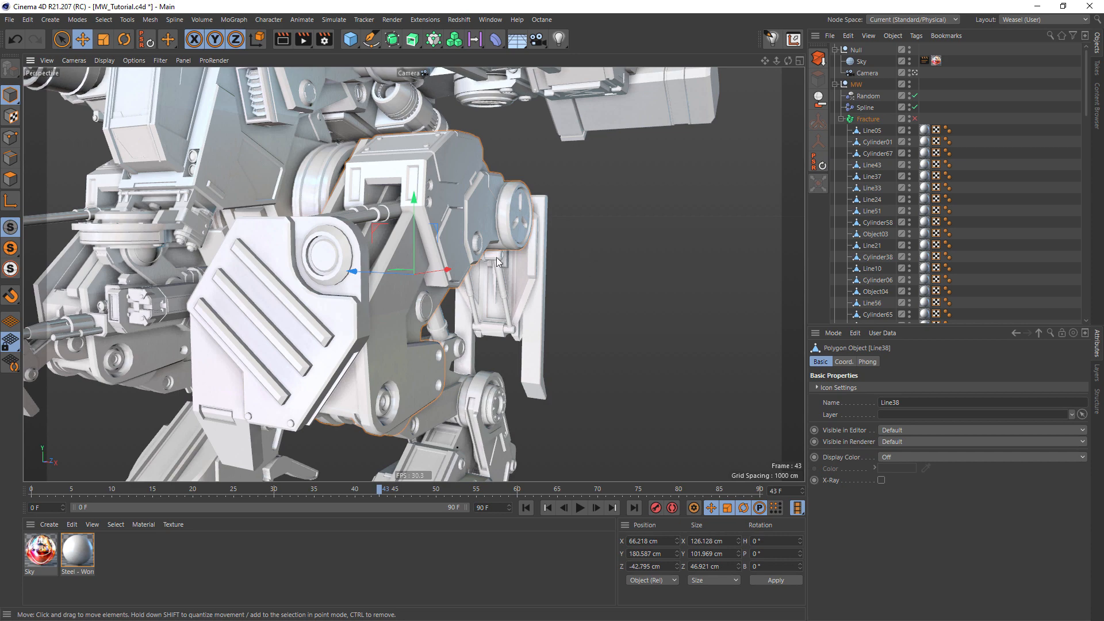
alt+drag(457, 233, 505, 246)
scroll(351, 288, down, 10)
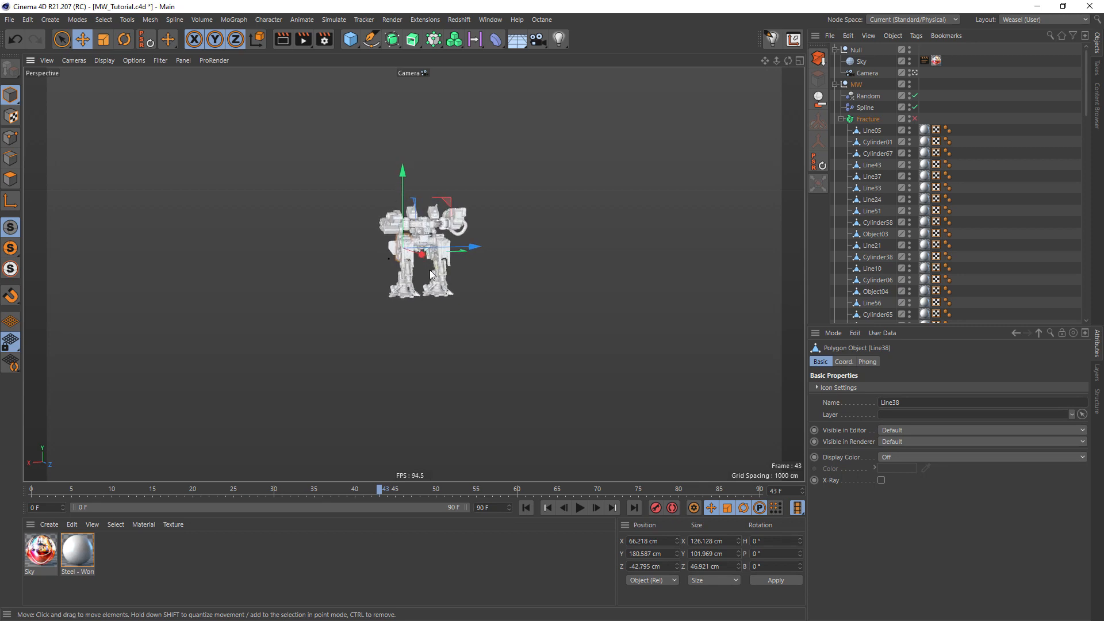
Frame the selected Line38 part again and examine it and the surrounding robot from several angles and distances.
key(o)
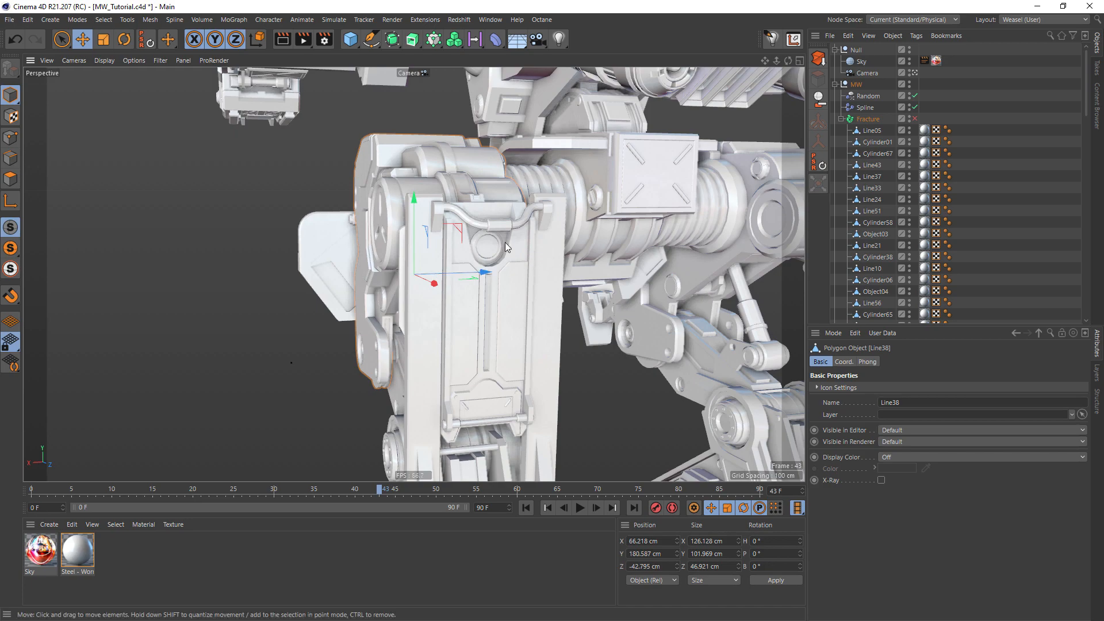
alt+drag(505, 242, 498, 264)
alt+right_drag(499, 264, 480, 272)
key(s)
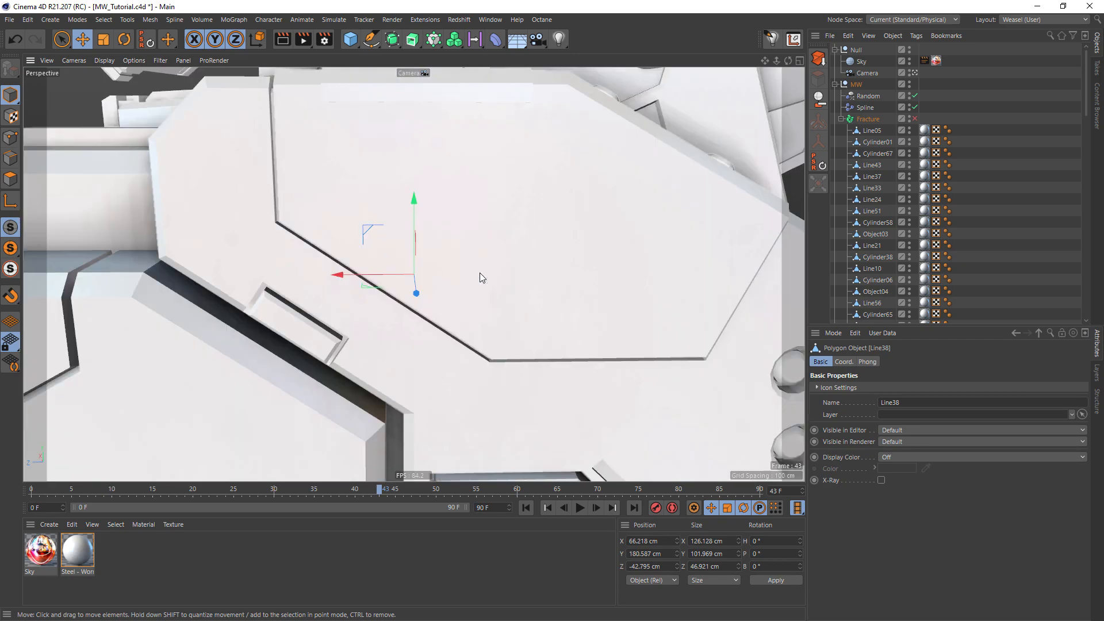
alt+right_drag(548, 261, 411, 275)
alt+drag(412, 275, 471, 274)
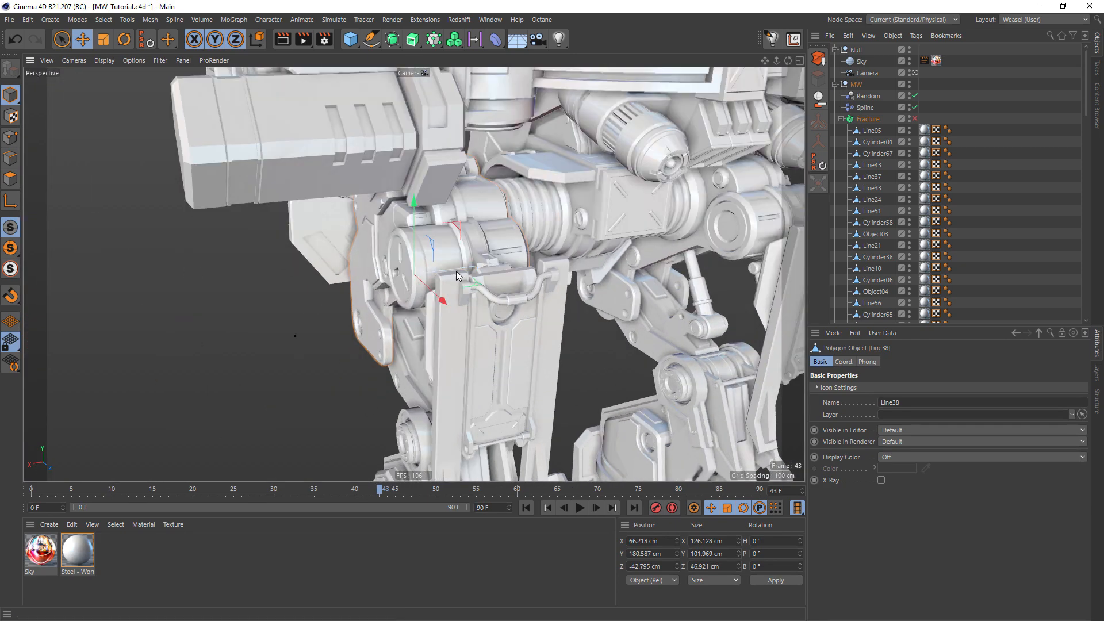
alt+right_drag(471, 274, 458, 295)
alt+drag(458, 295, 618, 285)
alt+right_drag(618, 285, 432, 277)
alt+drag(433, 280, 604, 236)
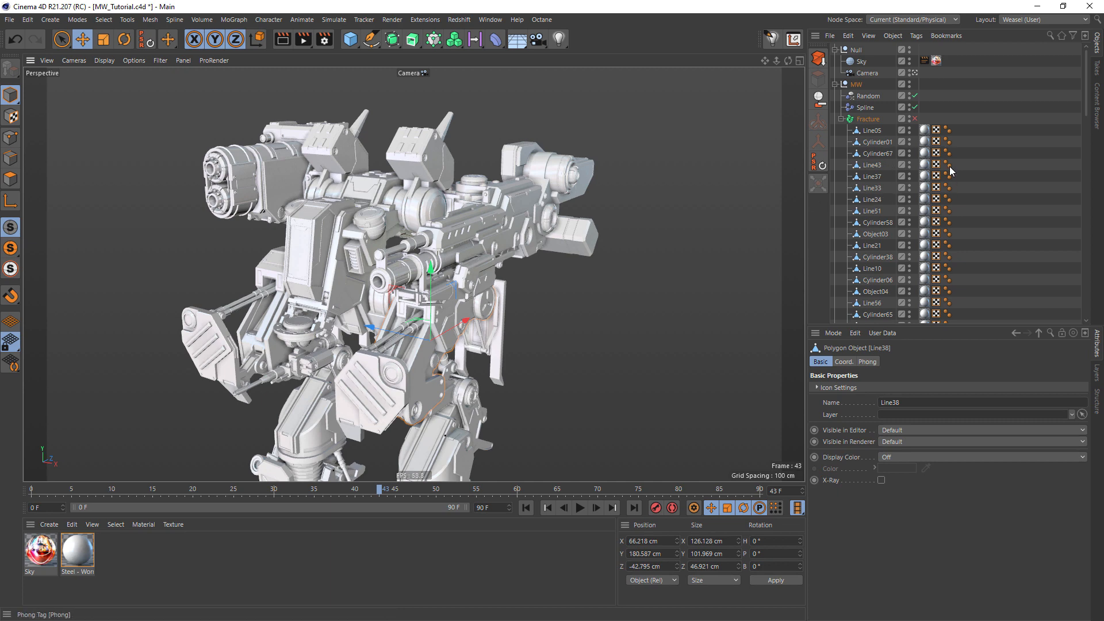
Look through the full list of polygon parts inside the Fracture object.
scroll(986, 163, down, 10)
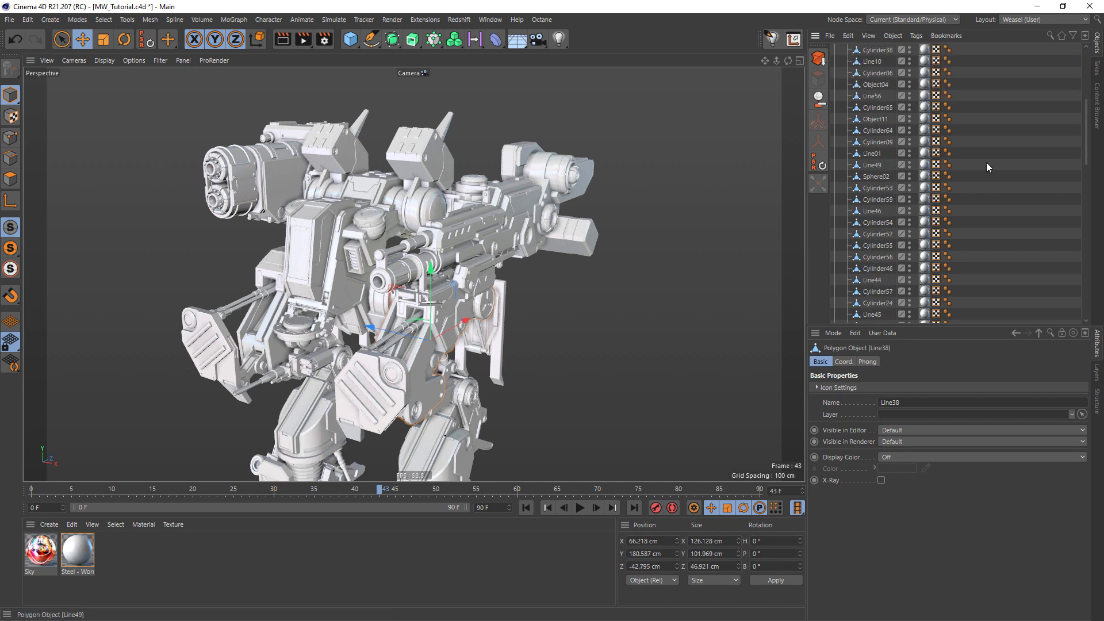
scroll(986, 167, up, 5)
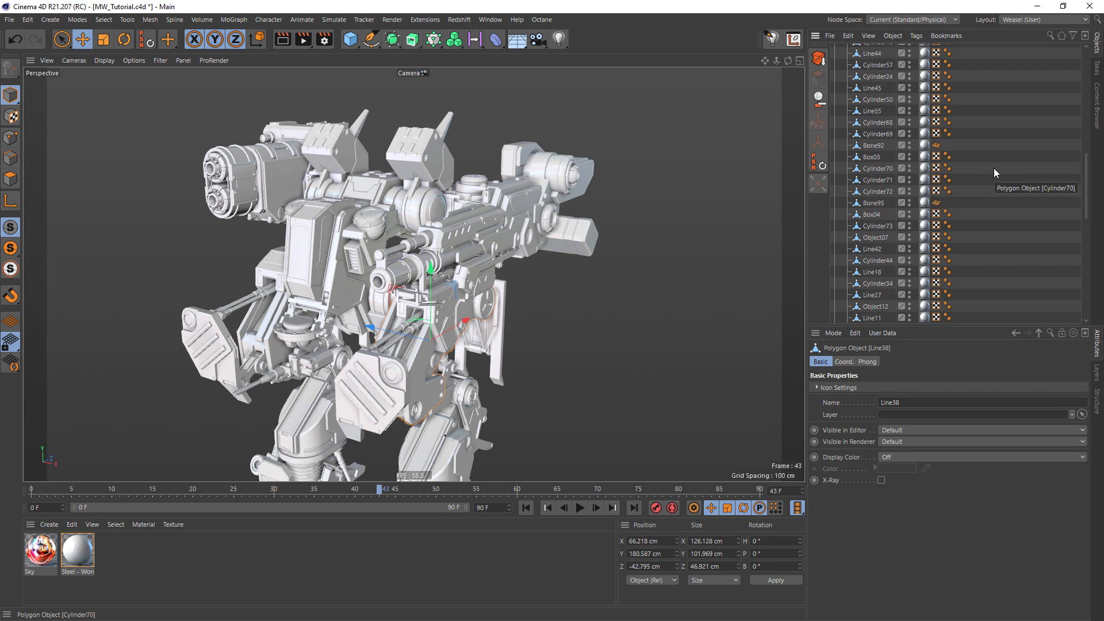
scroll(998, 171, down, 10)
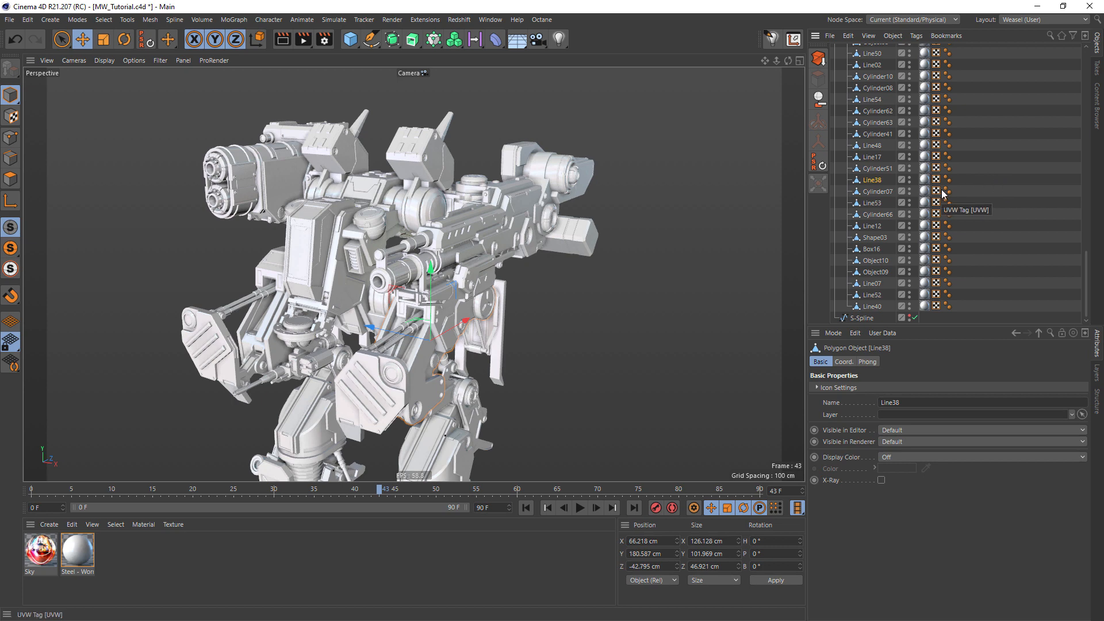
scroll(989, 144, up, 5)
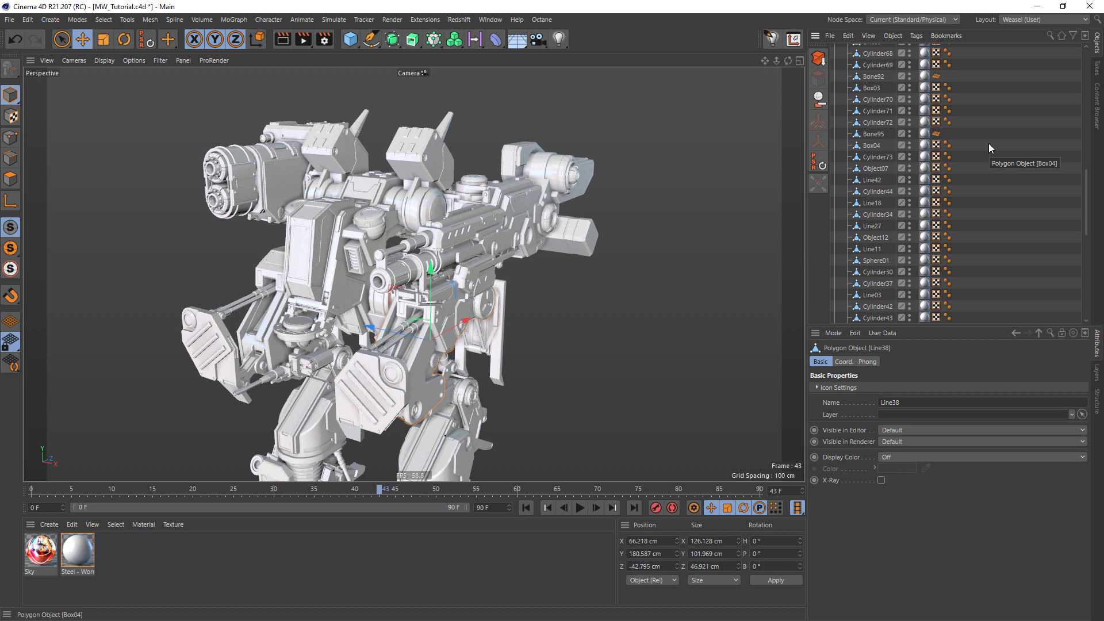
scroll(989, 144, up, 5)
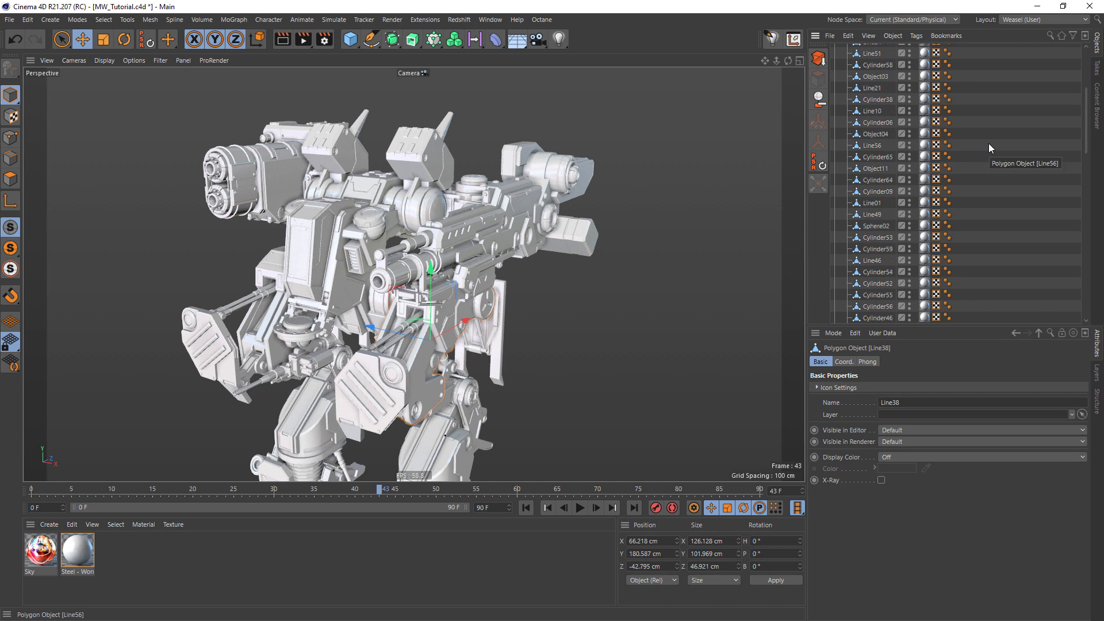
scroll(990, 144, up, 5)
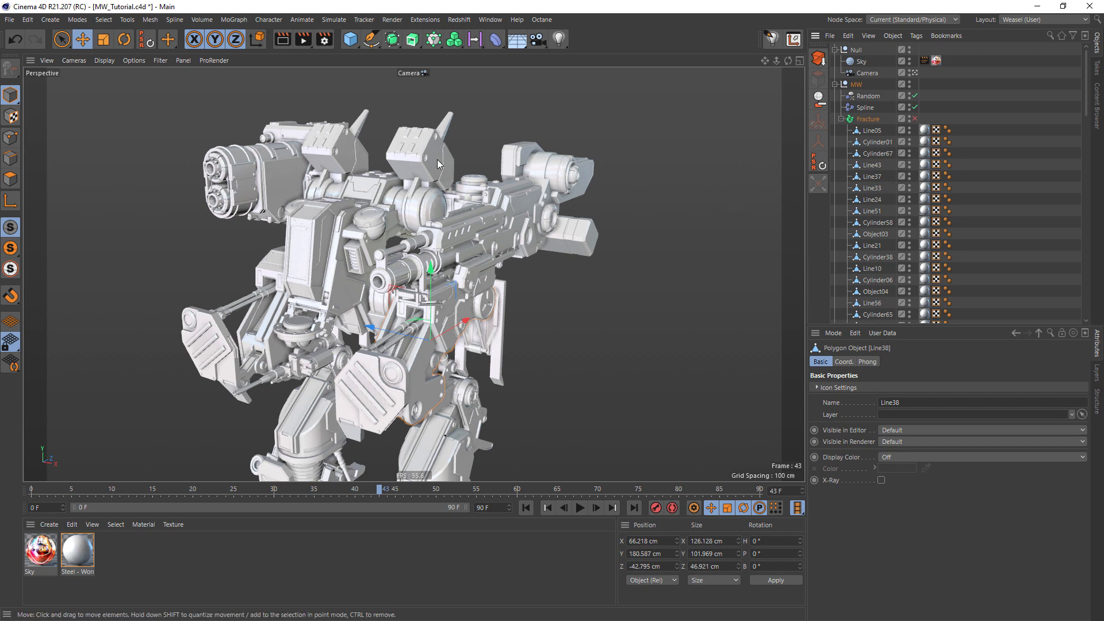
Select the robot's upper-body part Line12, the gun part Line33 and the pelvis part Line01 in turn.
click(413, 189)
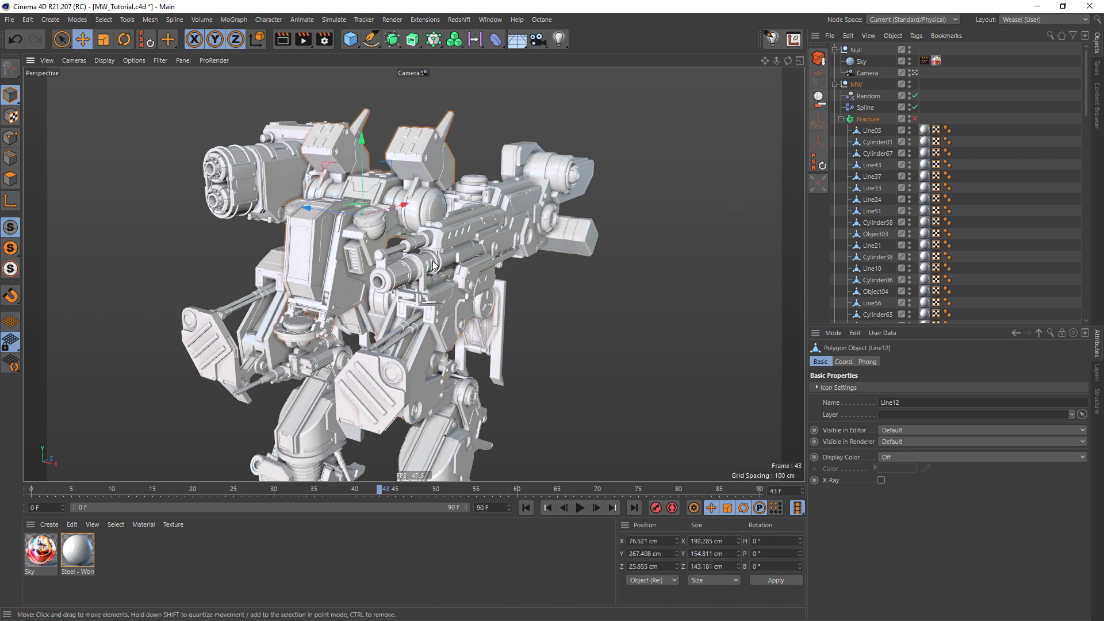
click(389, 260)
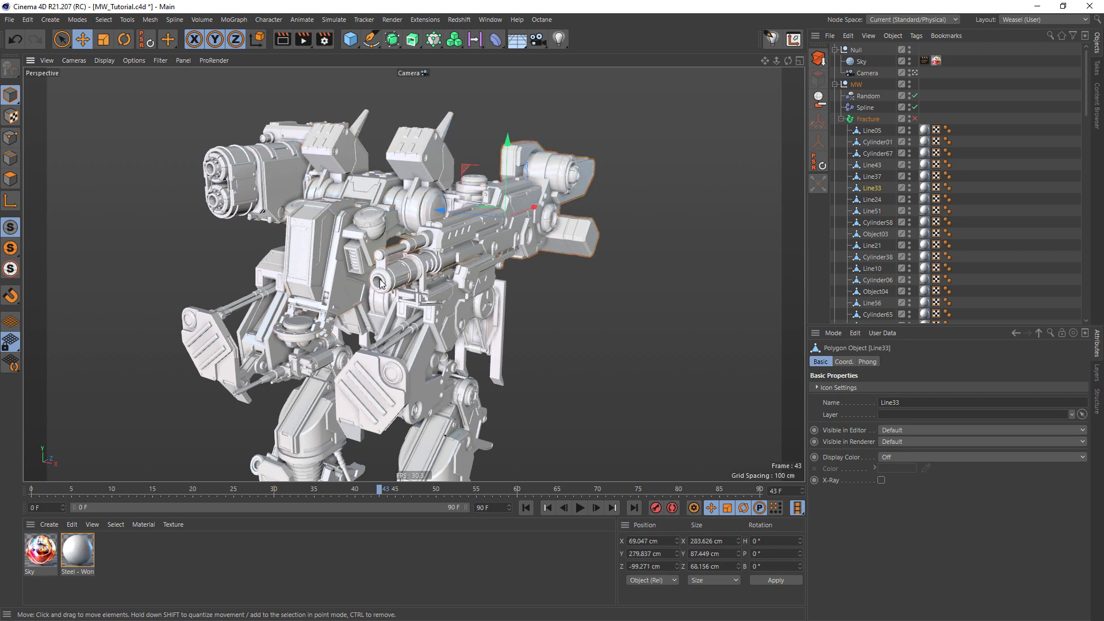
click(304, 364)
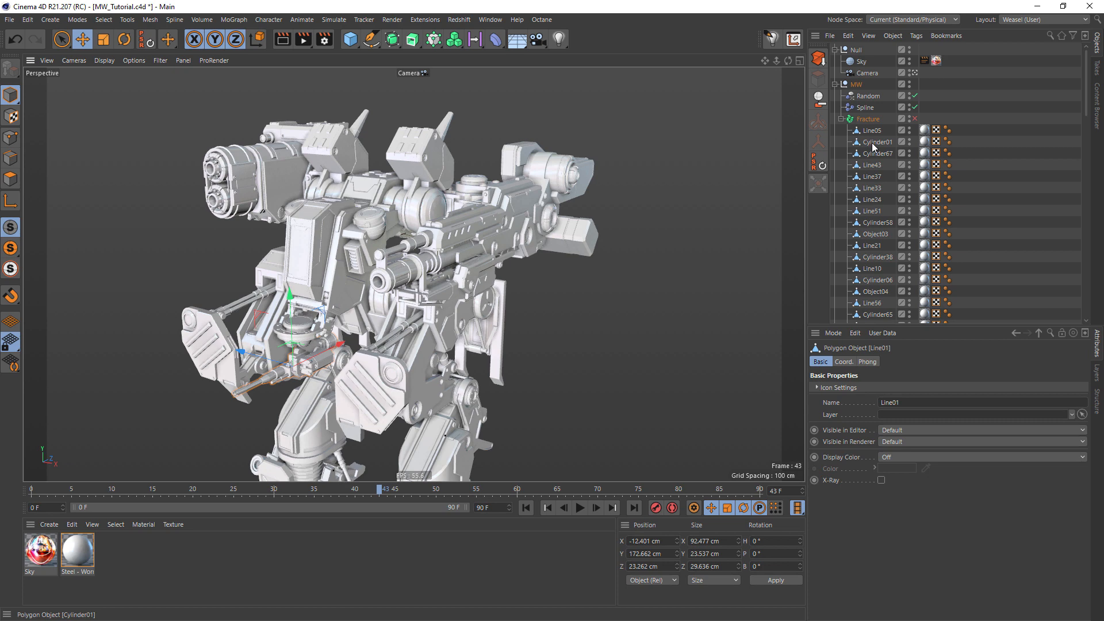
Nest Line33, Line24, Cylinder09 and Line01 in a chain under Line43 inside Fracture.
scroll(871, 144, down, 3)
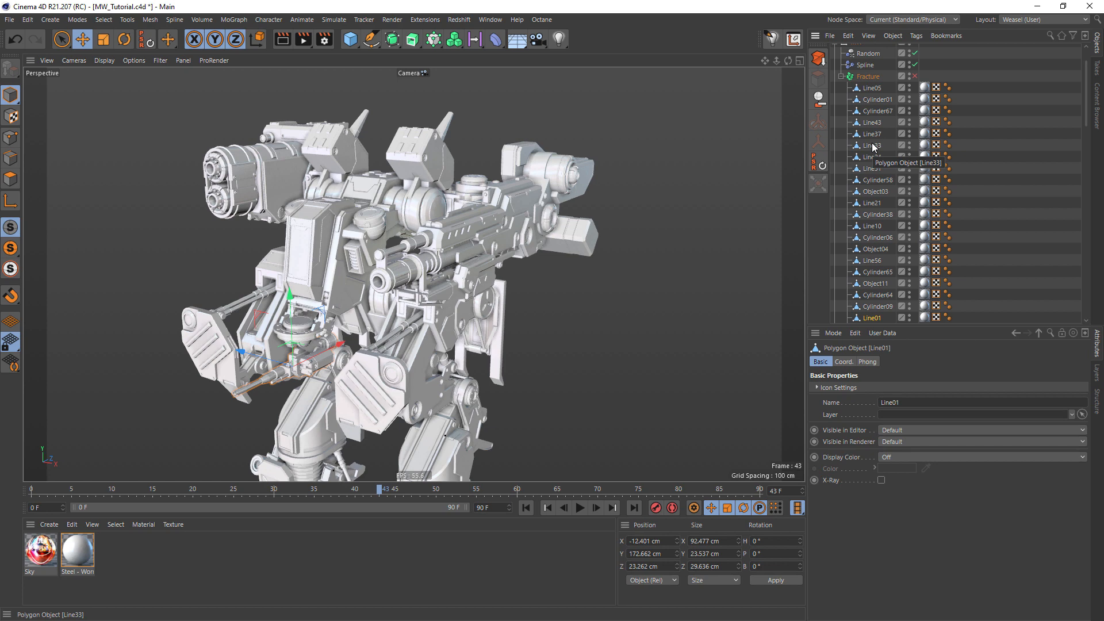
scroll(873, 147, down, 5)
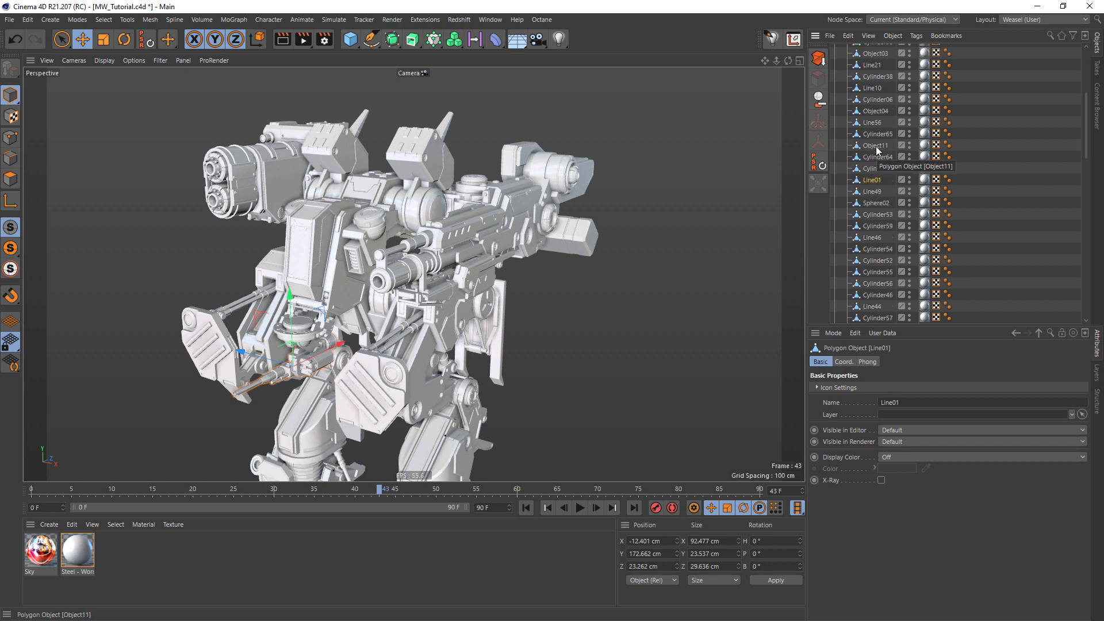
scroll(877, 233, up, 3)
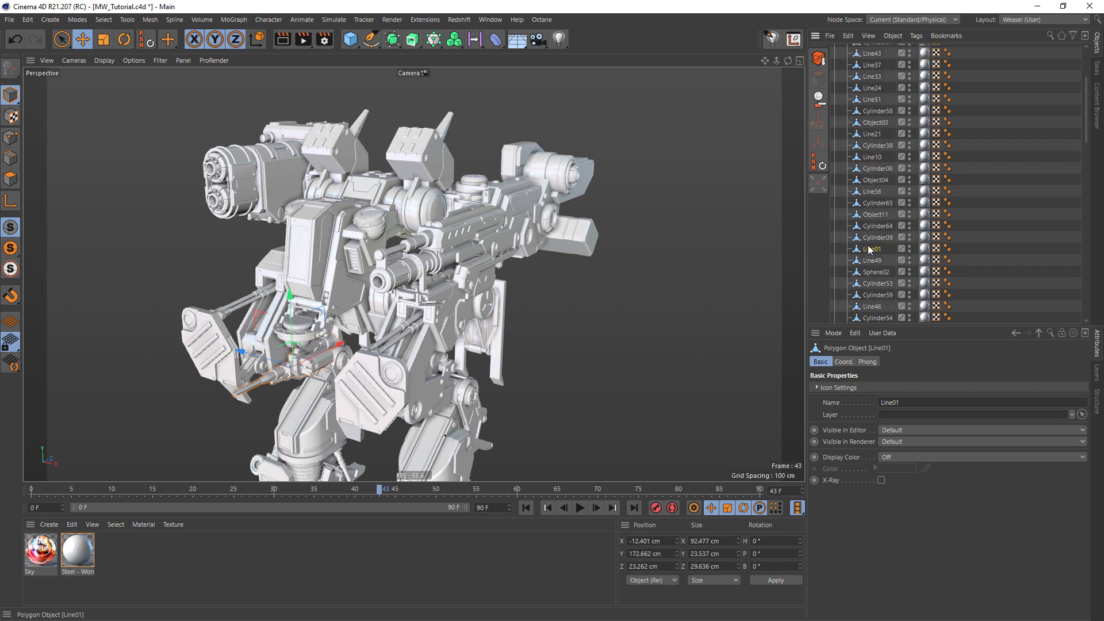
drag(867, 245, 872, 53)
click(716, 195)
click(873, 65)
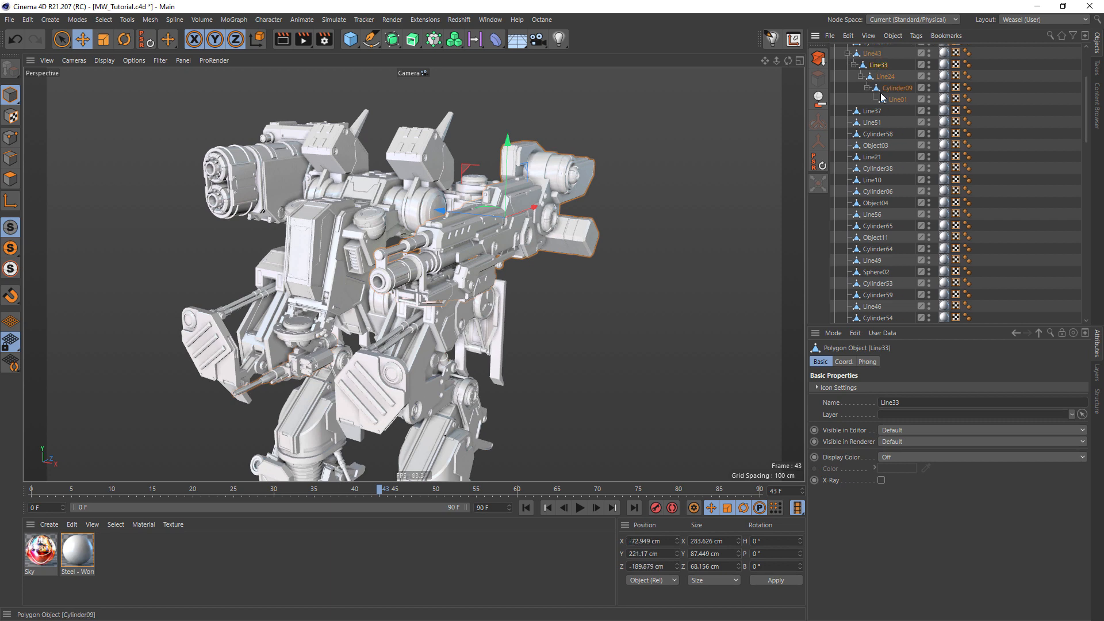
Select the nested Line01, collapse the Fracture hierarchy, and reveal the selected part in the object list.
scroll(890, 95, up, 5)
click(899, 211)
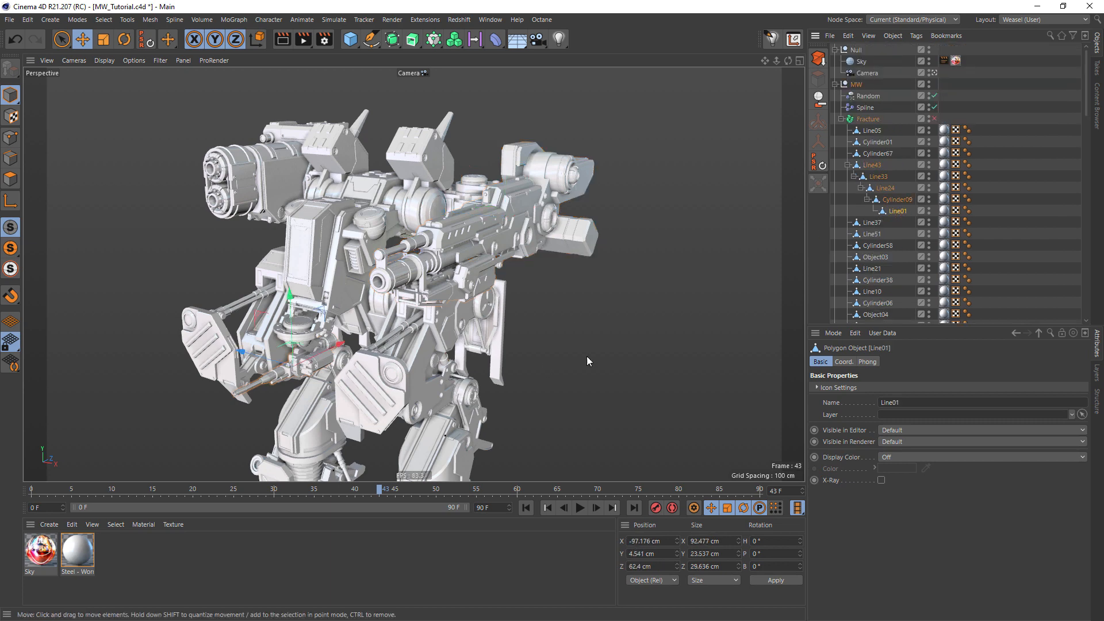
click(614, 352)
click(290, 379)
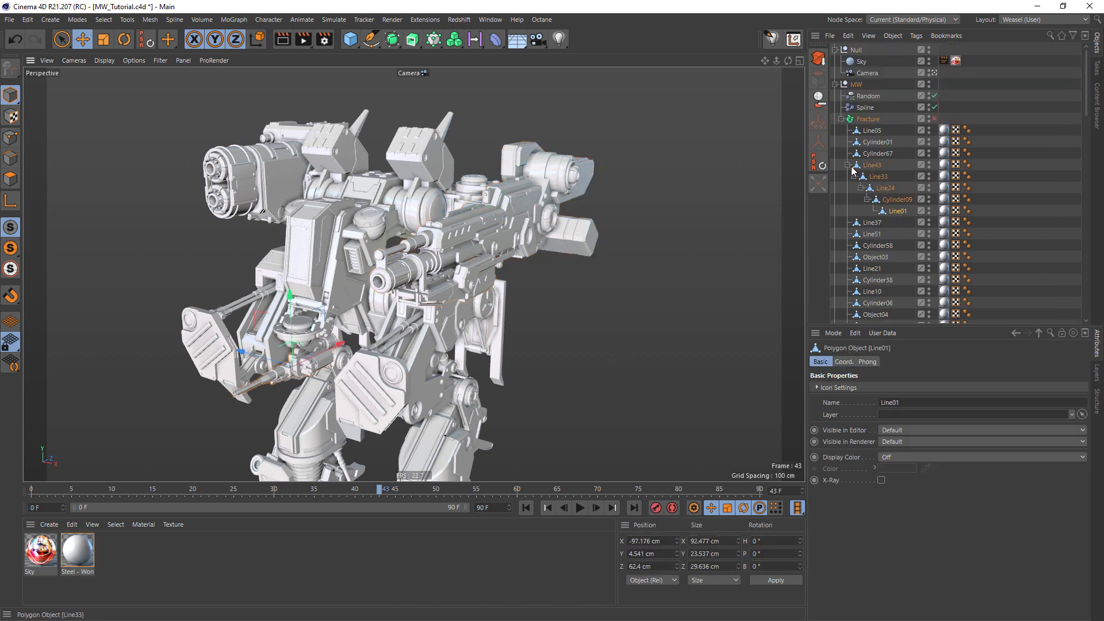
click(842, 118)
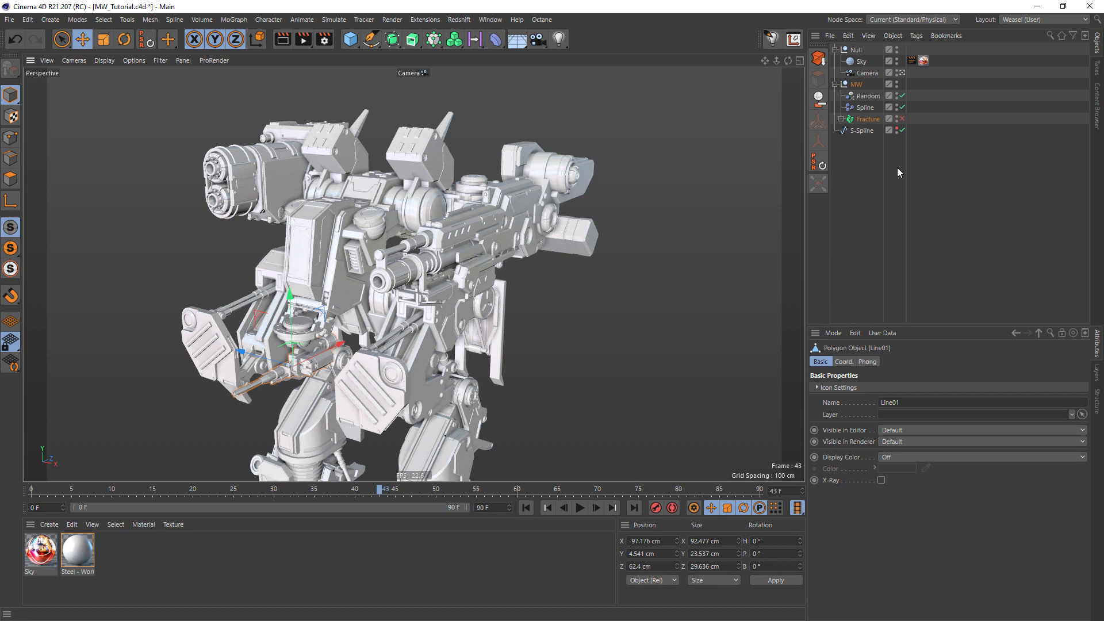
key(s)
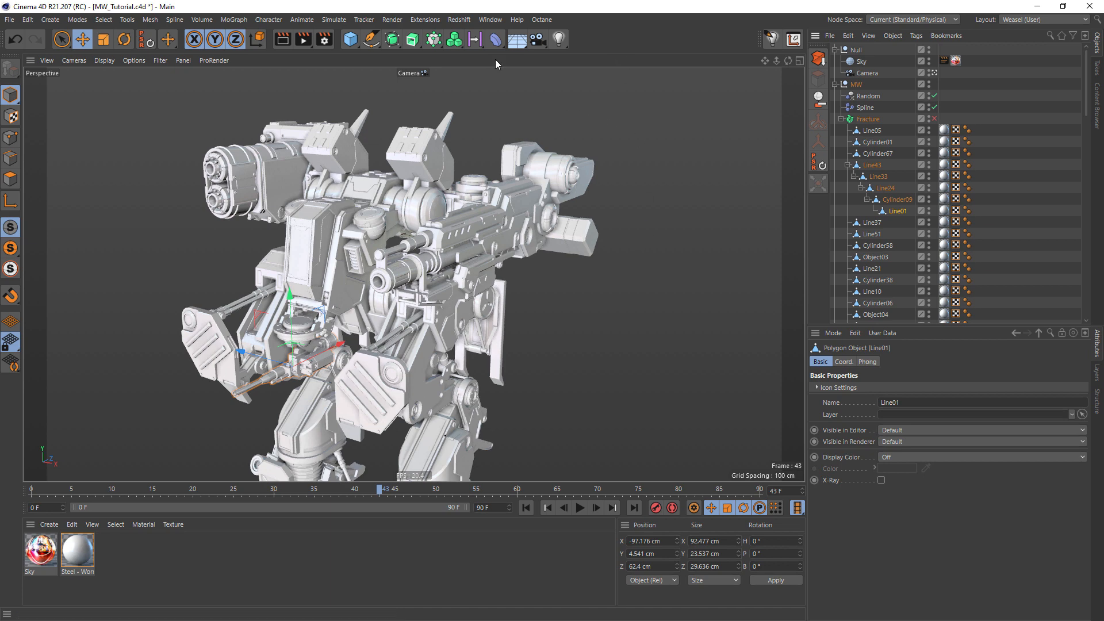
Open the Dope Sheet timeline, reposition its window over the viewport and enlarge it.
click(490, 20)
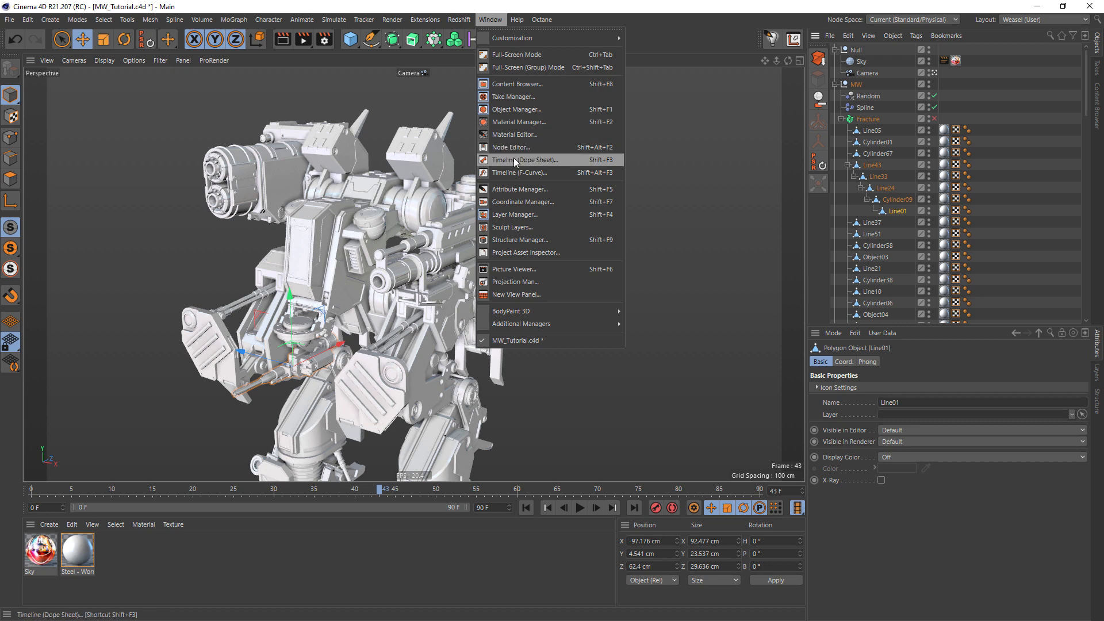
click(542, 160)
drag(824, 151, 507, 109)
drag(775, 469, 928, 532)
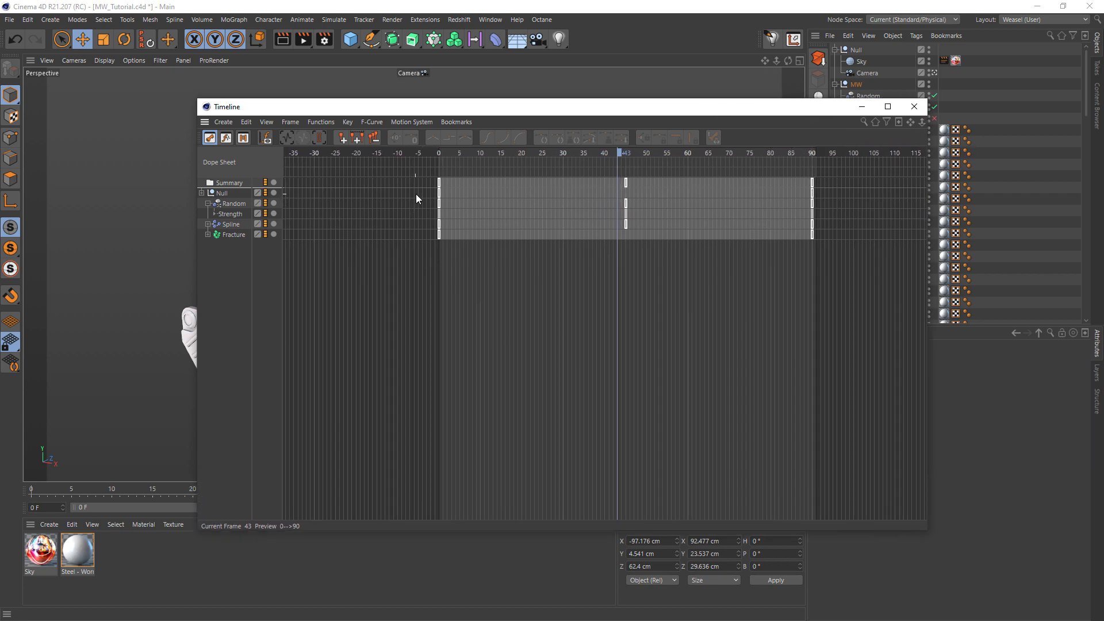
Frame all keyframes in the Dope Sheet, then select the Random, Spline and Fracture keys between frames 0 and 45 and frame those.
drag(419, 182, 883, 202)
key(h)
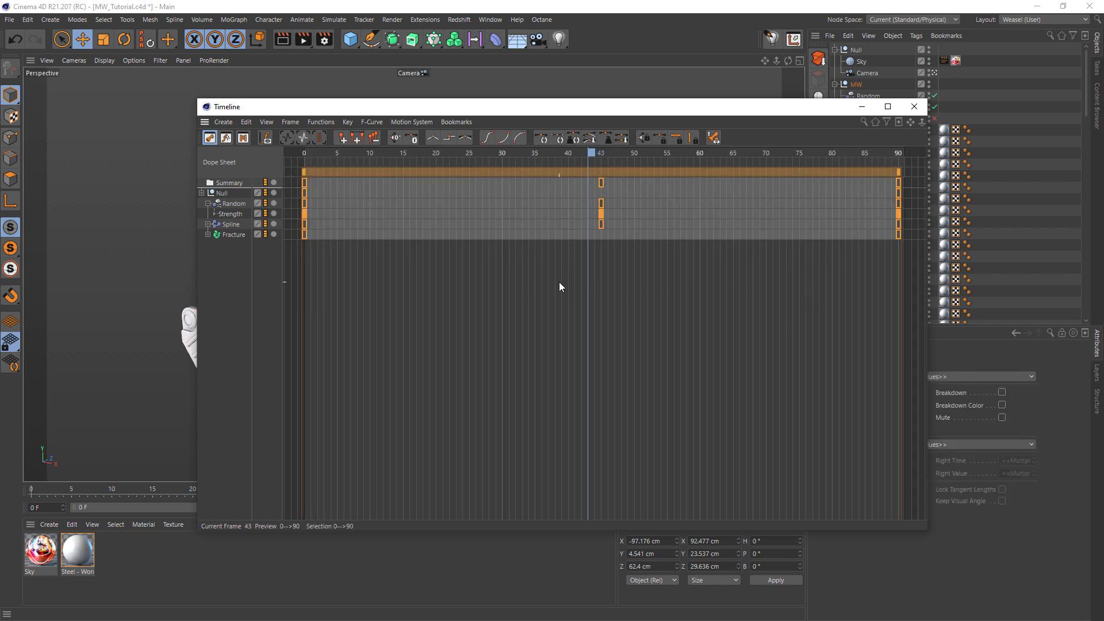
click(403, 279)
drag(299, 207, 638, 249)
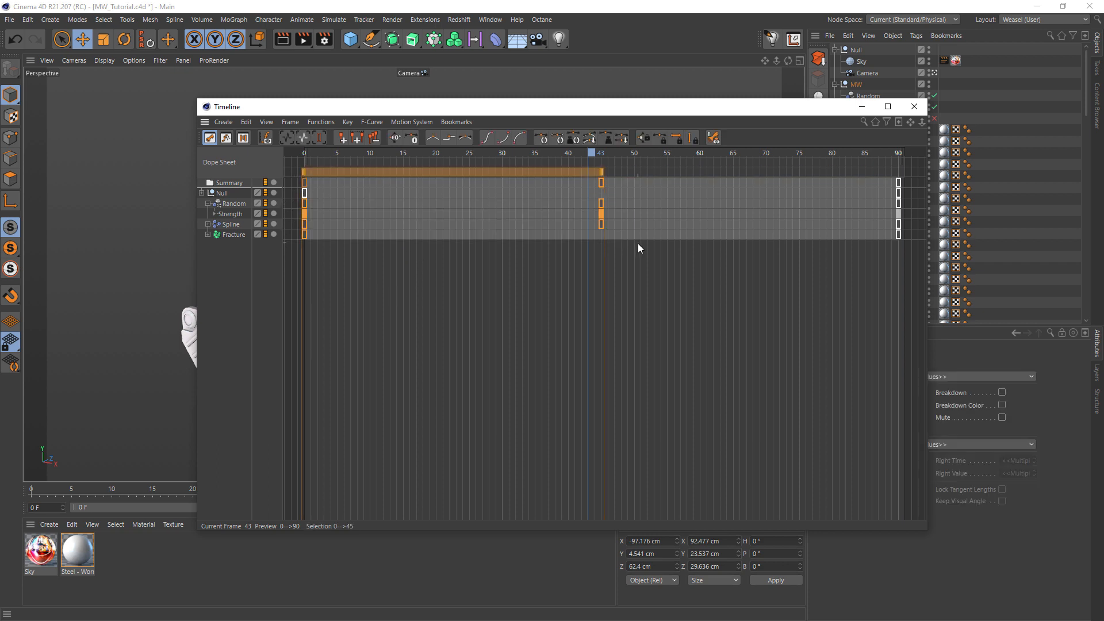
key(s)
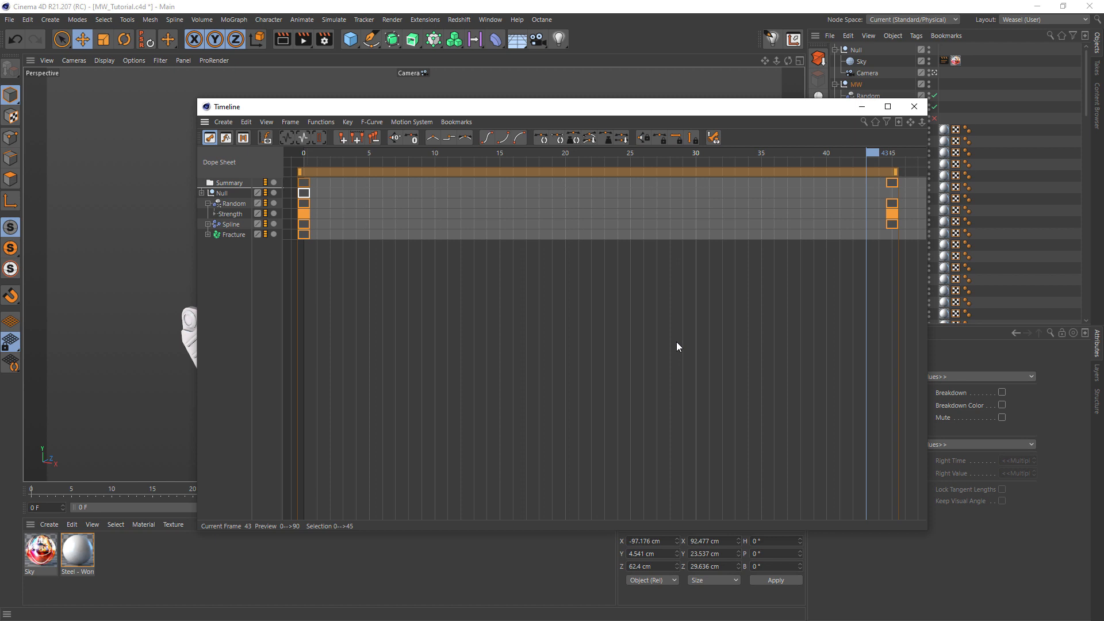
scroll(700, 345, down, 3)
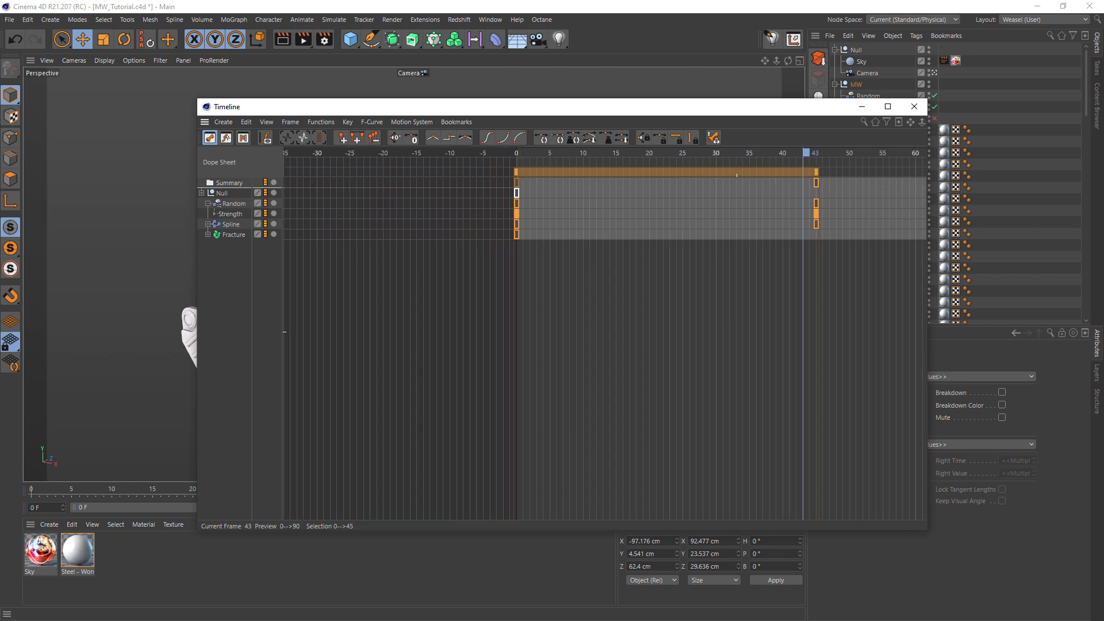
Switch the timeline from the Dope Sheet to F-Curve mode.
scroll(880, 328, down, 3)
alt+middle_drag(873, 344, 665, 344)
scroll(723, 323, up, 2)
scroll(741, 325, down, 3)
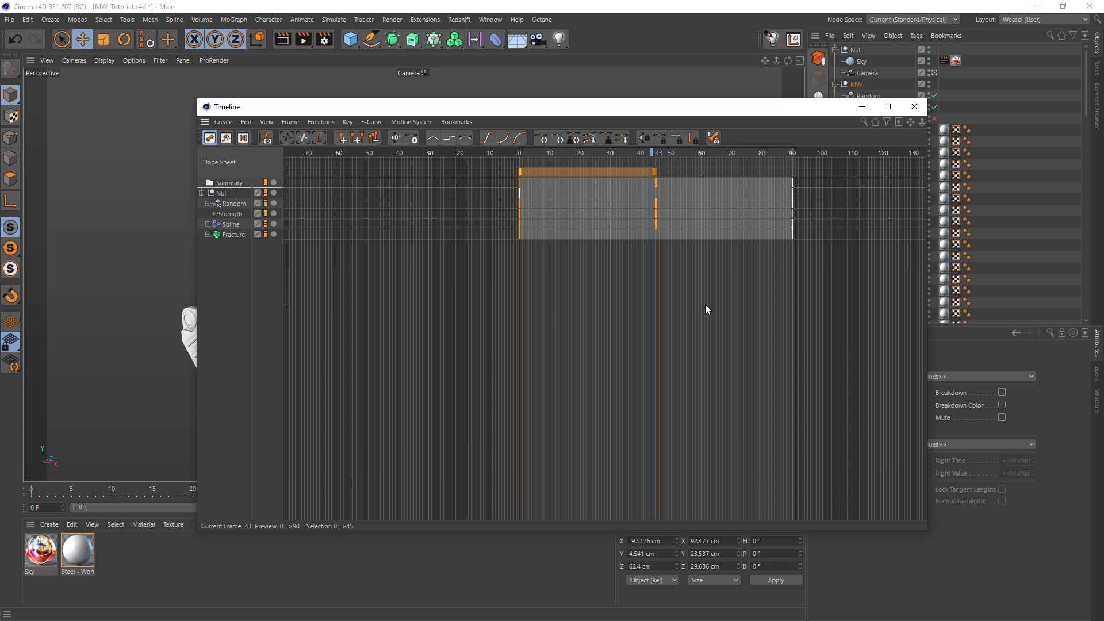
key(Tab)
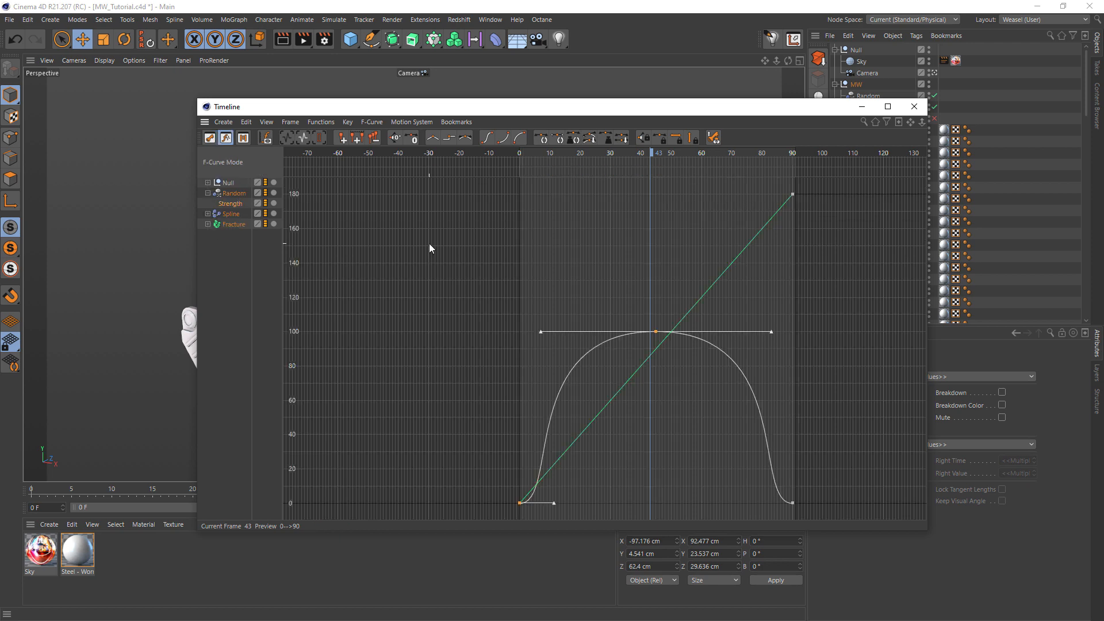
Clear the key selection, then select the F-curve keys at frames 0 and 45 and frame them.
click(428, 245)
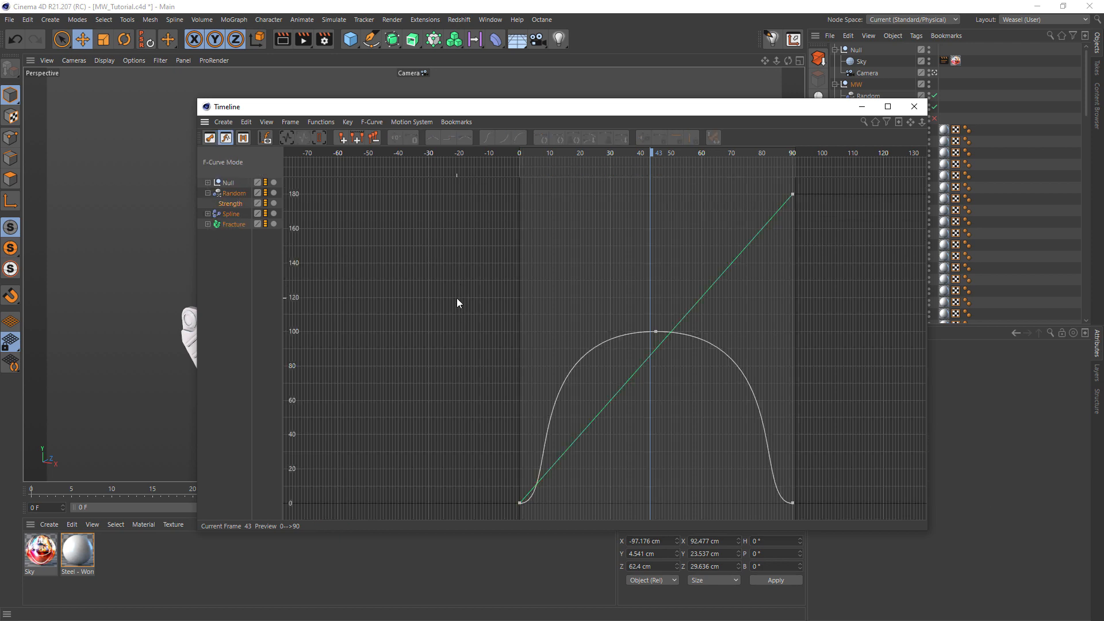
drag(457, 297, 686, 511)
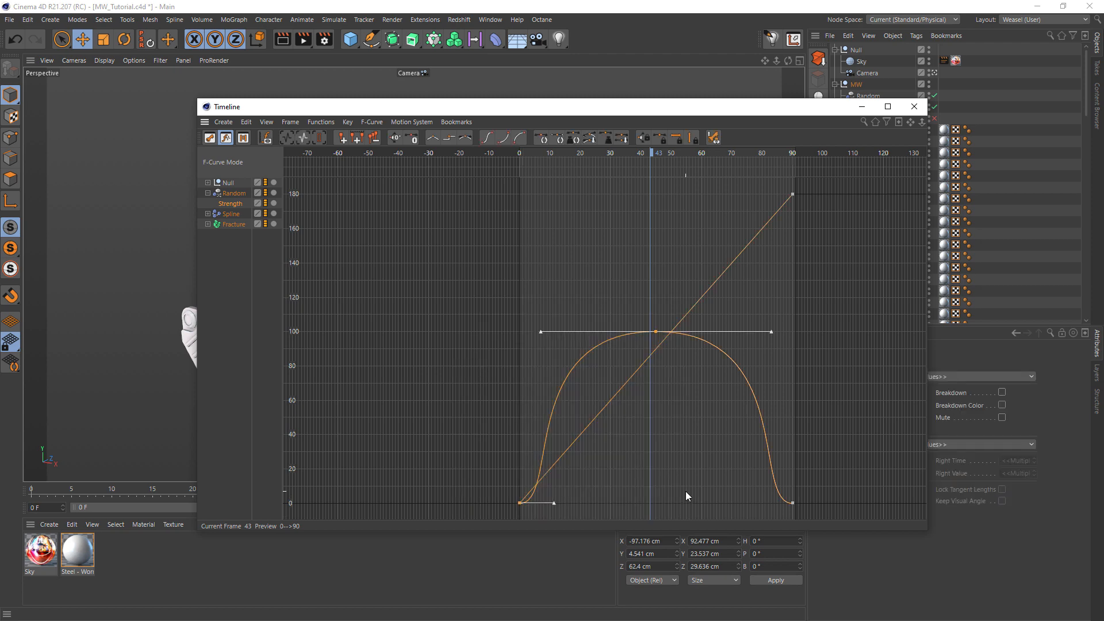
key(s)
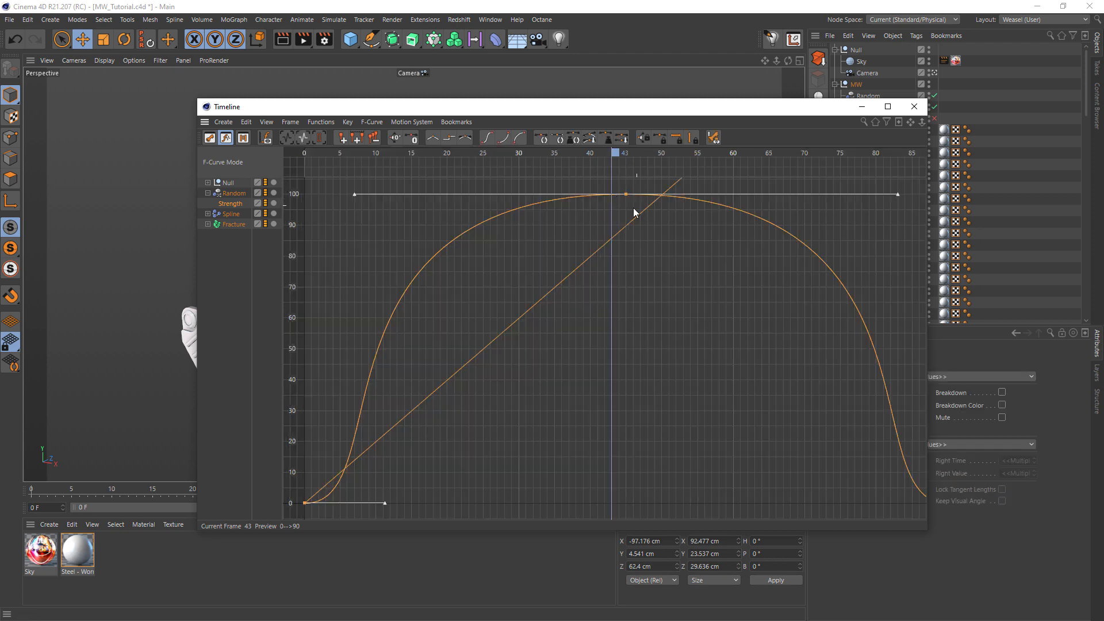
Shift and zoom the F-curve graph away from the selected keys, then bring their curves back into frame.
click(899, 193)
alt+middle_drag(696, 328, 755, 323)
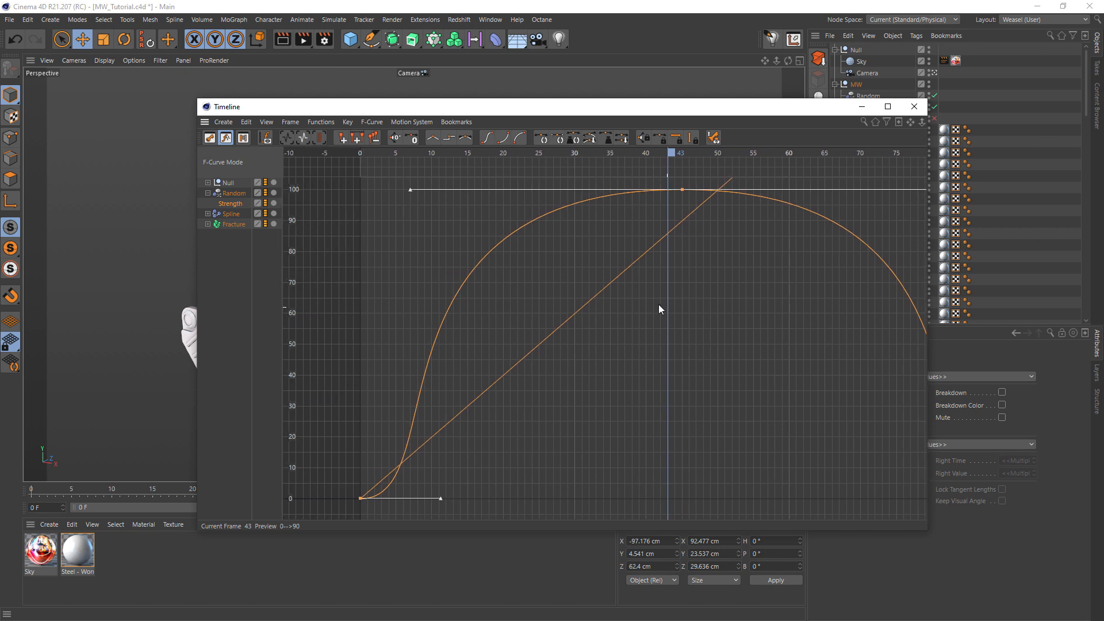
alt+right_drag(658, 305, 748, 319)
key(h)
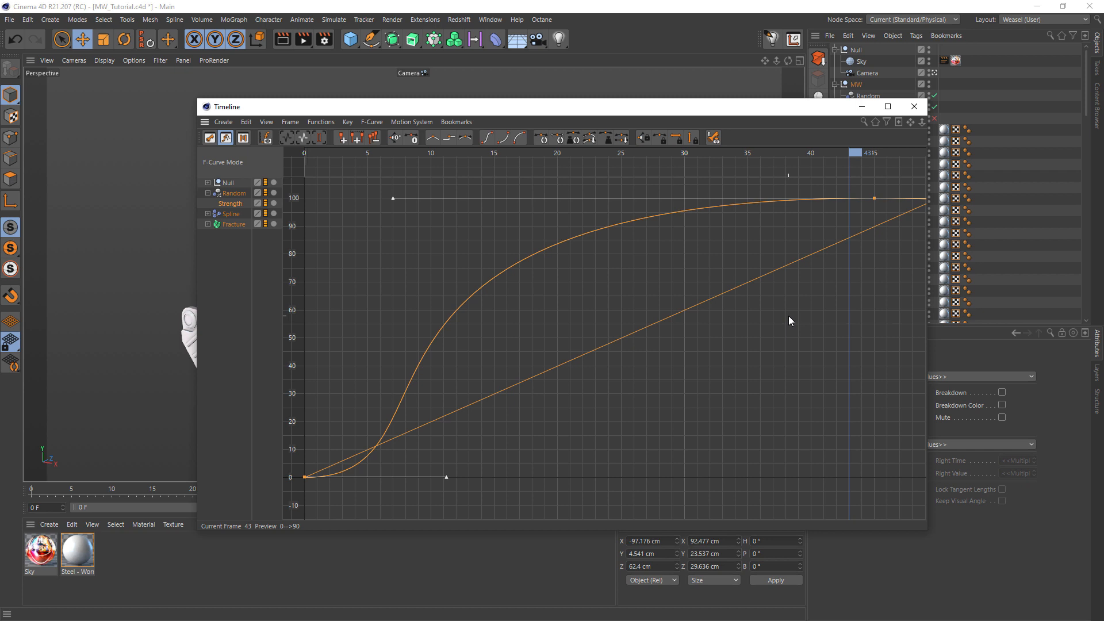
key(h)
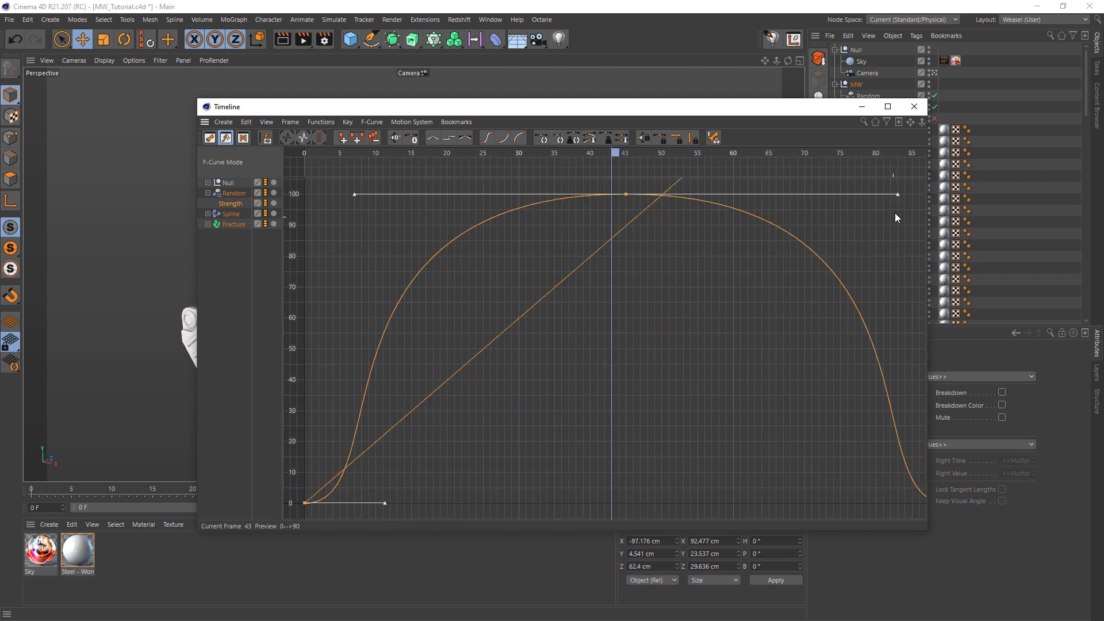
Undo the last three changes in the F-curve timeline and move its window clear of the playback controls.
key(ctrl+z)
key(ctrl+z)
key(ctrl+z)
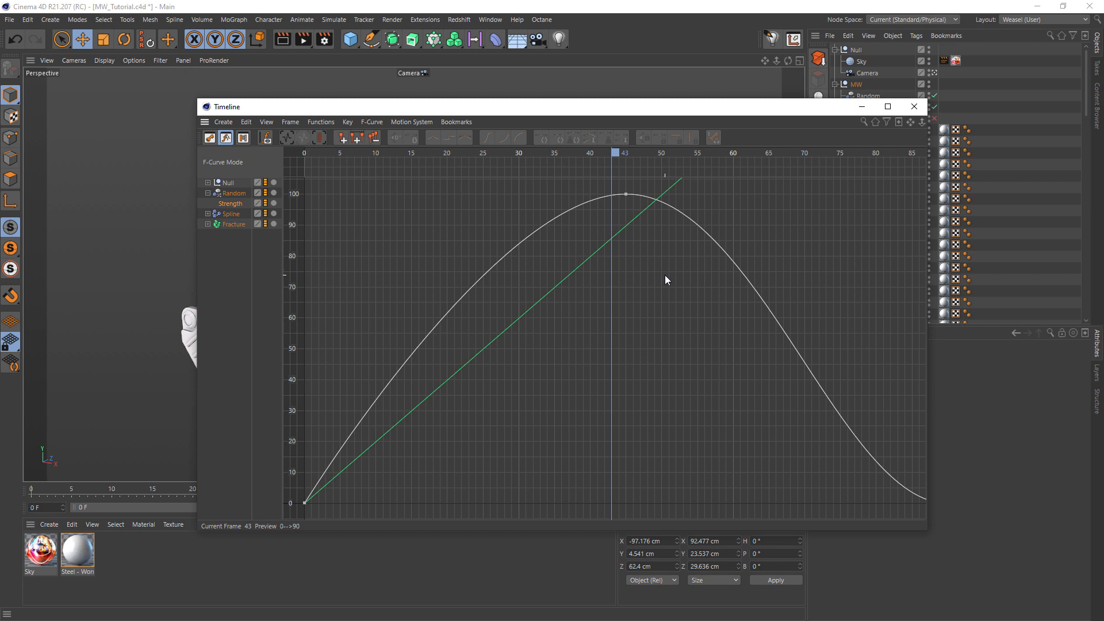
drag(628, 109, 583, 70)
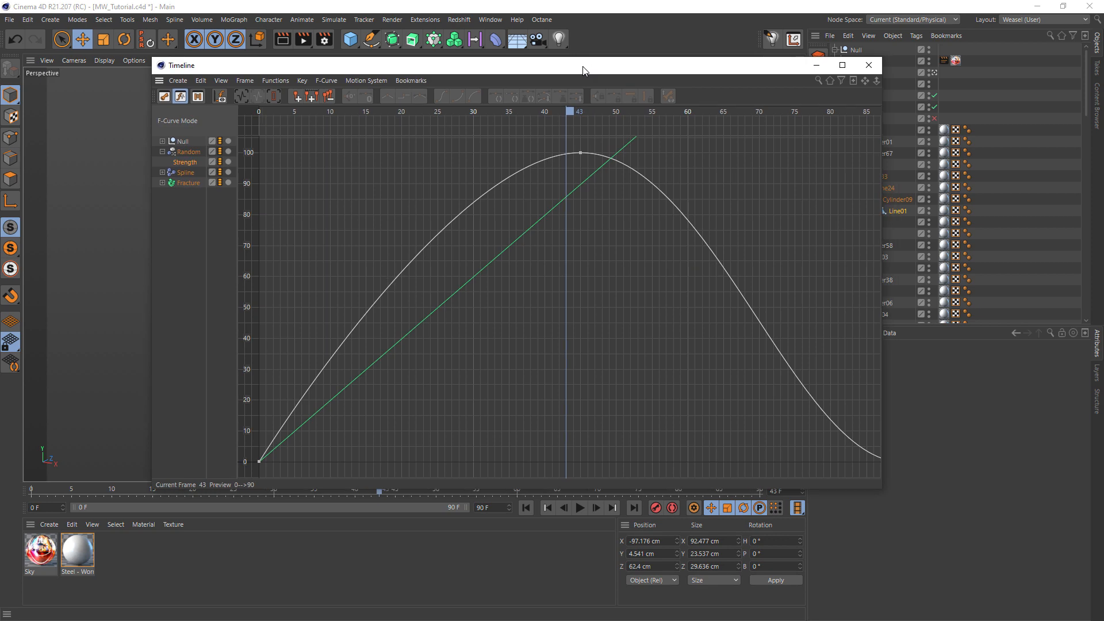